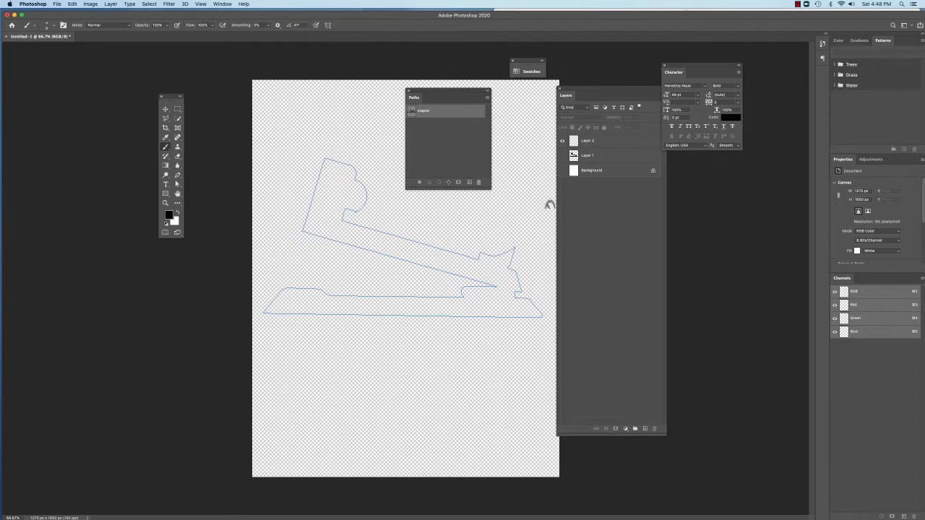
{"action": "left_click", "coordinate": [448, 146]}
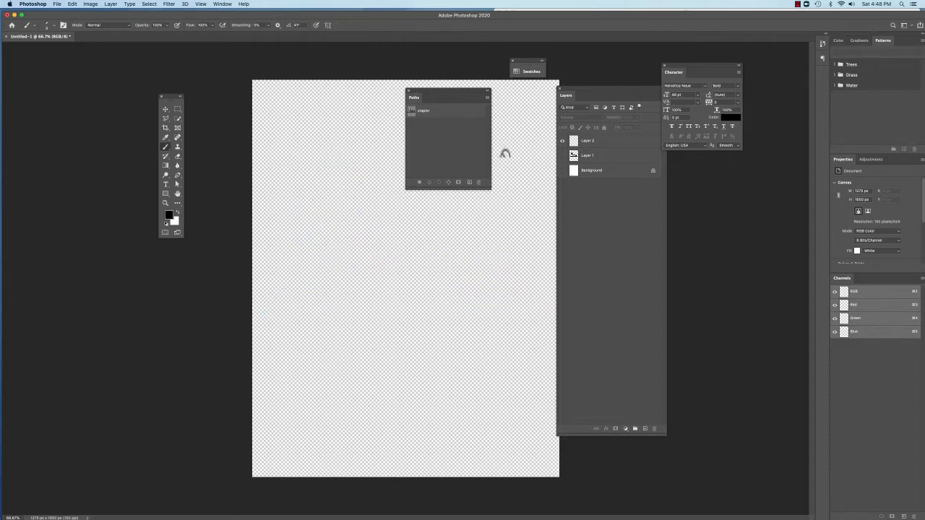
{"action": "left_click", "coordinate": [440, 118]}
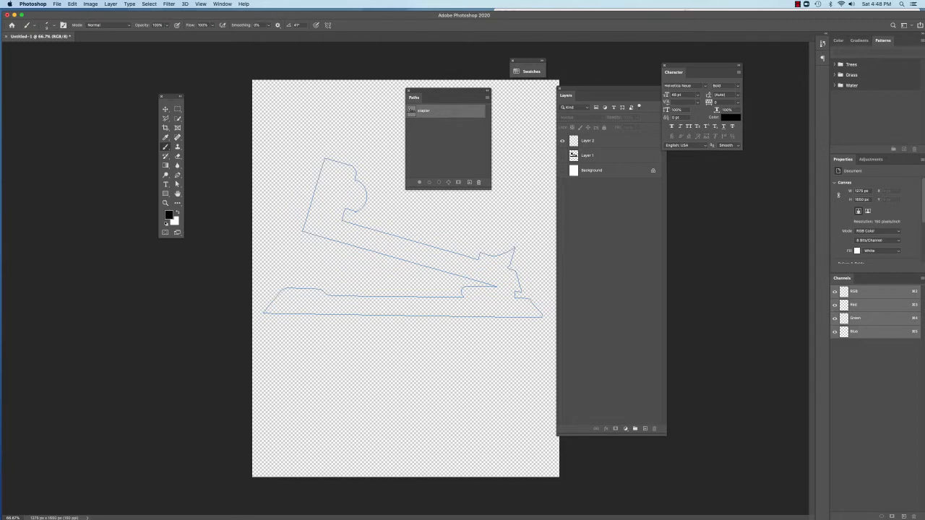
{"action": "left_click", "coordinate": [487, 97]}
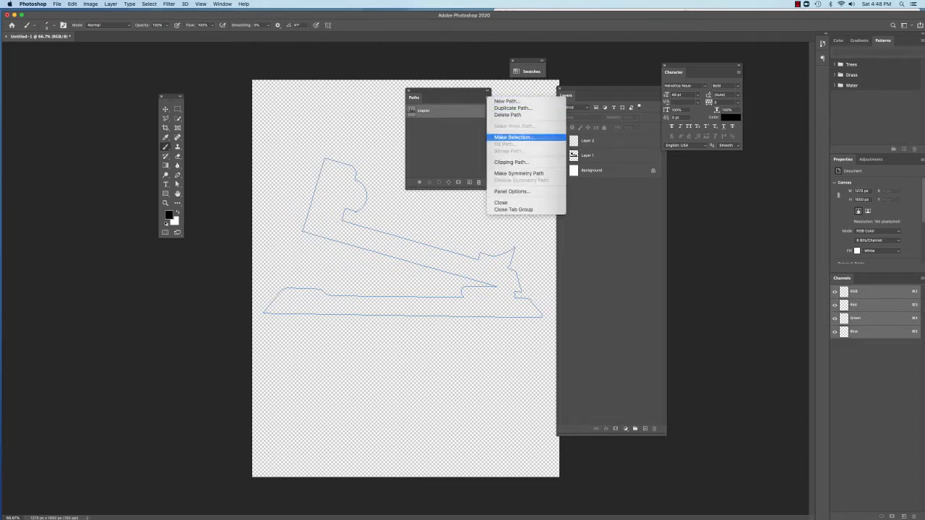
{"action": "left_click", "coordinate": [513, 136]}
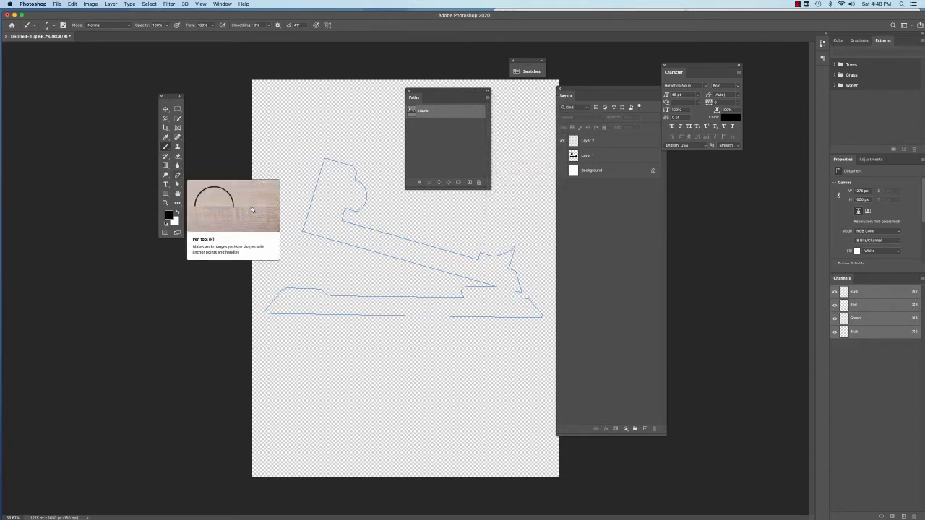
- Select the whole stapler path with the Path Selection tool and make Layer 2 the active layer
{"action": "left_click", "coordinate": [177, 184]}
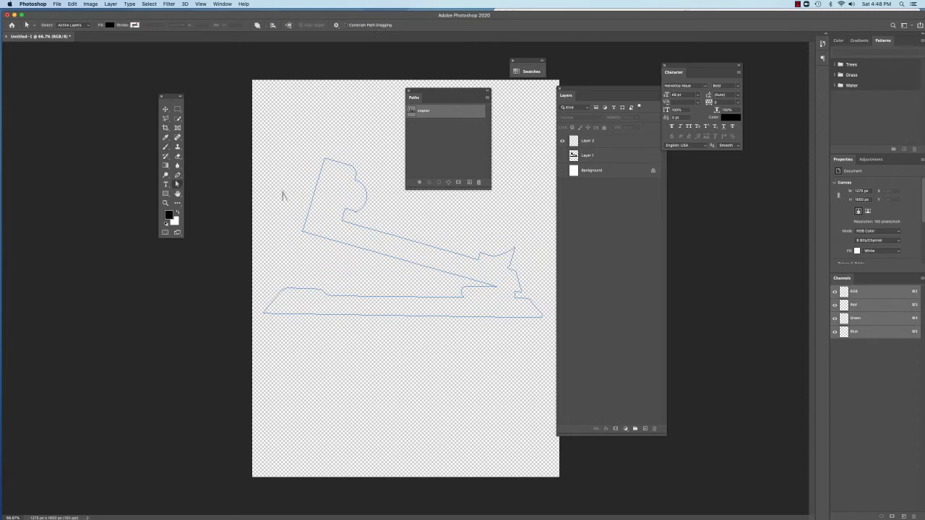
{"action": "left_click", "coordinate": [352, 224]}
{"action": "left_click", "coordinate": [487, 96]}
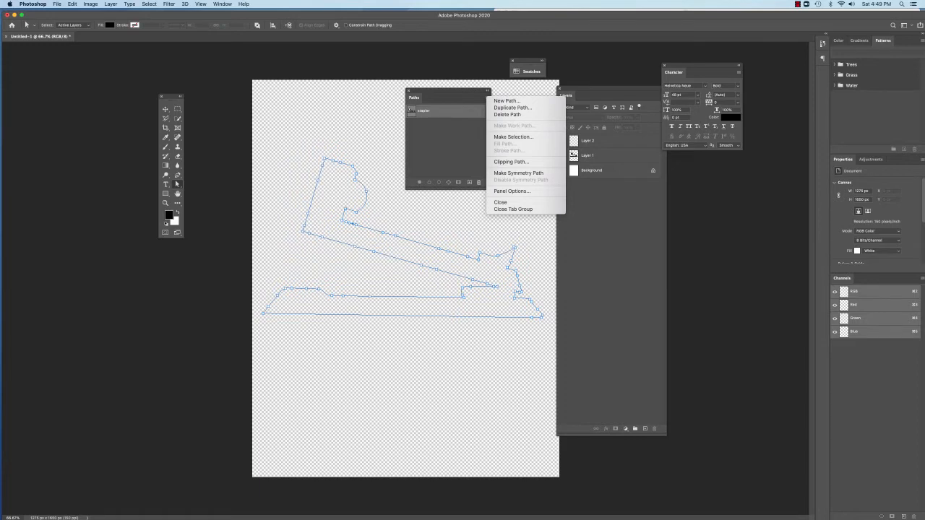
{"action": "left_click", "coordinate": [455, 159]}
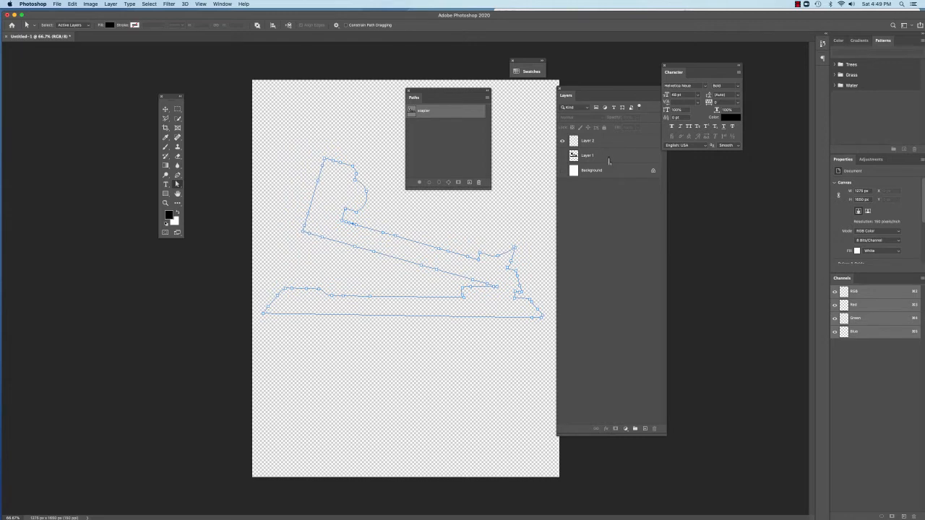
{"action": "left_click", "coordinate": [609, 146]}
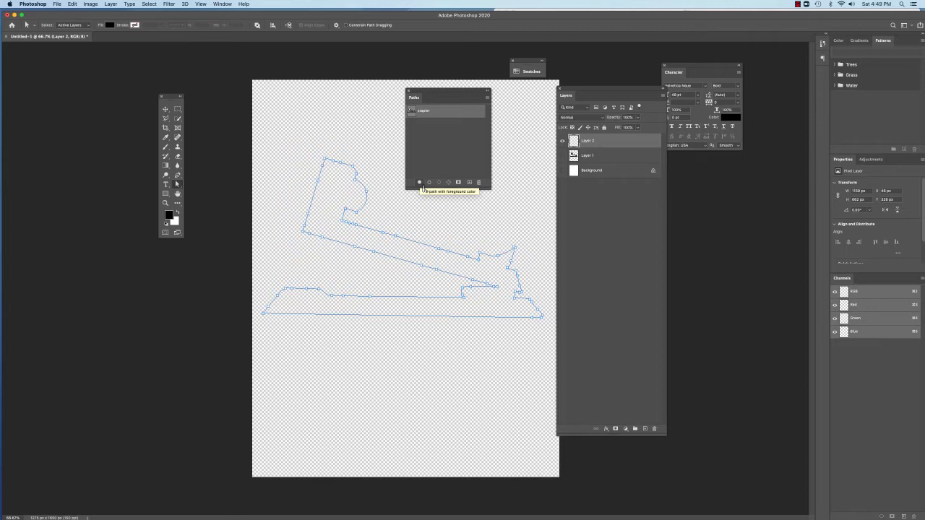
- Make a new anti-aliased selection from the stapler path with a feather radius of 0 pixels
{"action": "left_click", "coordinate": [449, 149]}
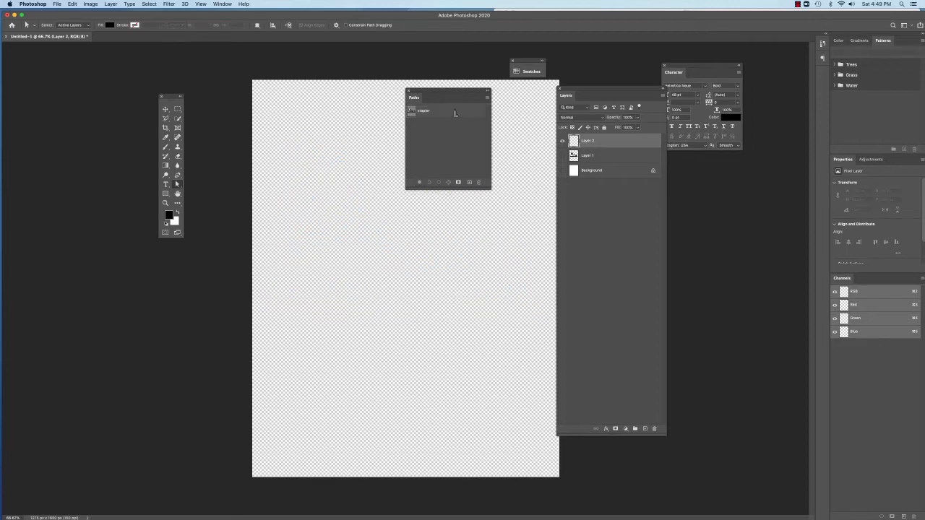
{"action": "left_click", "coordinate": [455, 113]}
{"action": "left_click", "coordinate": [487, 97]}
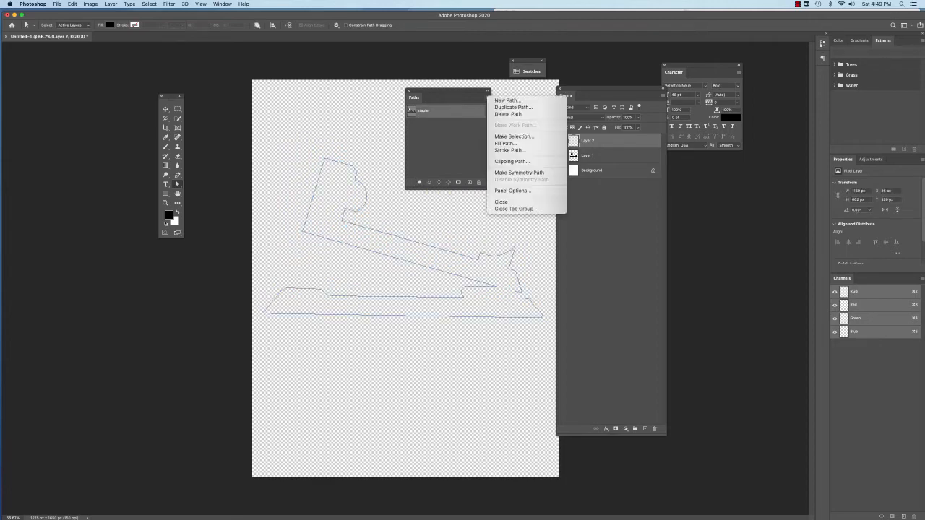
{"action": "left_click", "coordinate": [513, 136]}
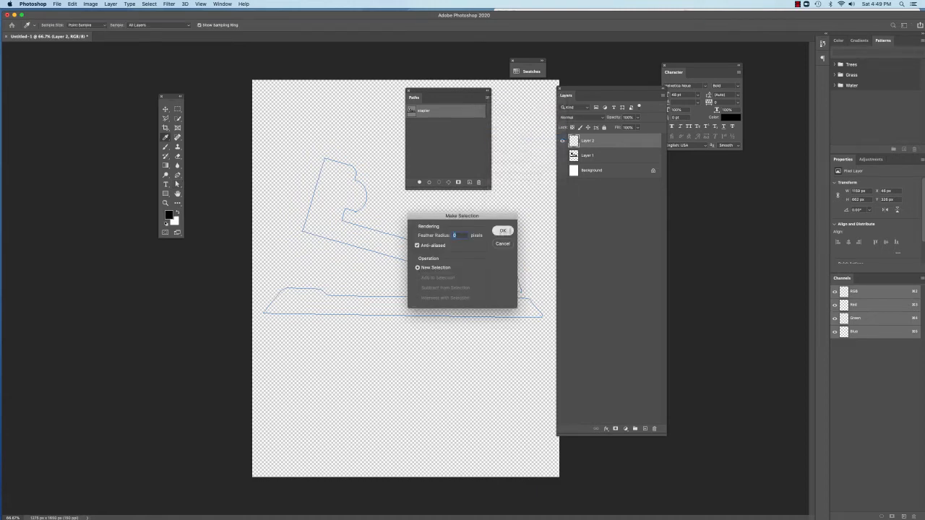
{"action": "left_click", "coordinate": [505, 230]}
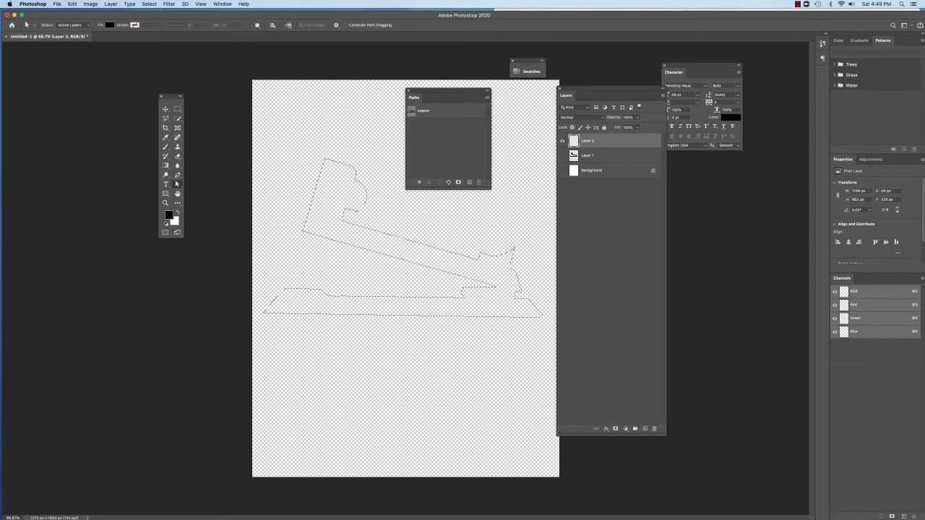
- Try filling the stapler path on Layer 2 with the black foreground color, and undo the fill
{"action": "left_click", "coordinate": [72, 4]}
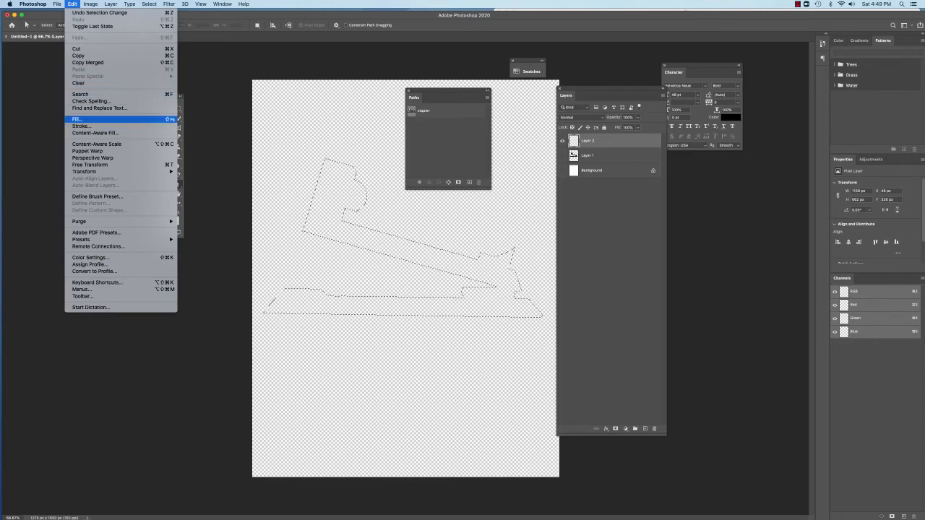
{"action": "left_click", "coordinate": [78, 119]}
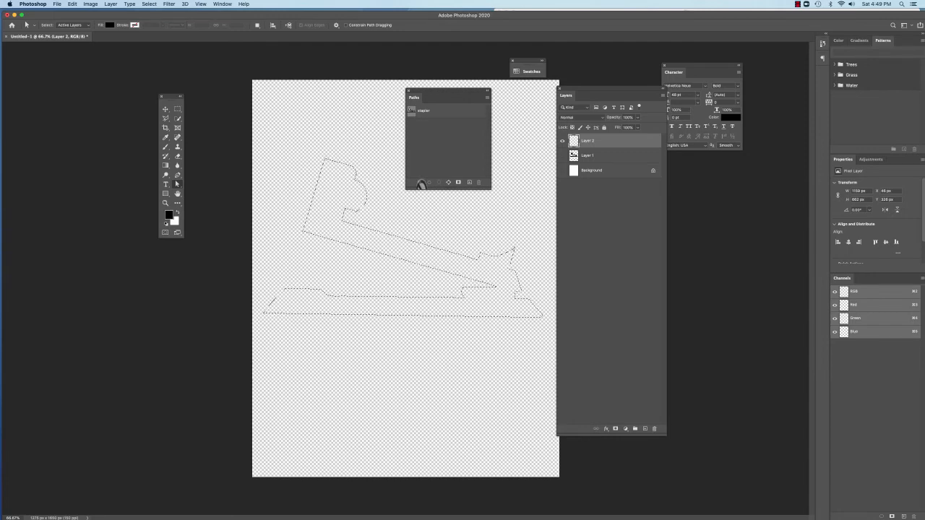
{"action": "left_click", "coordinate": [437, 117]}
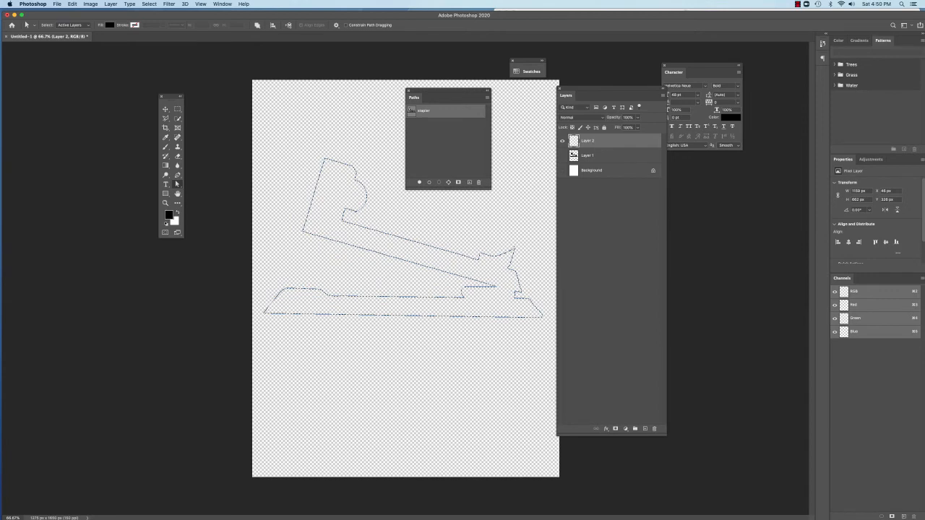
{"action": "left_click", "coordinate": [420, 183]}
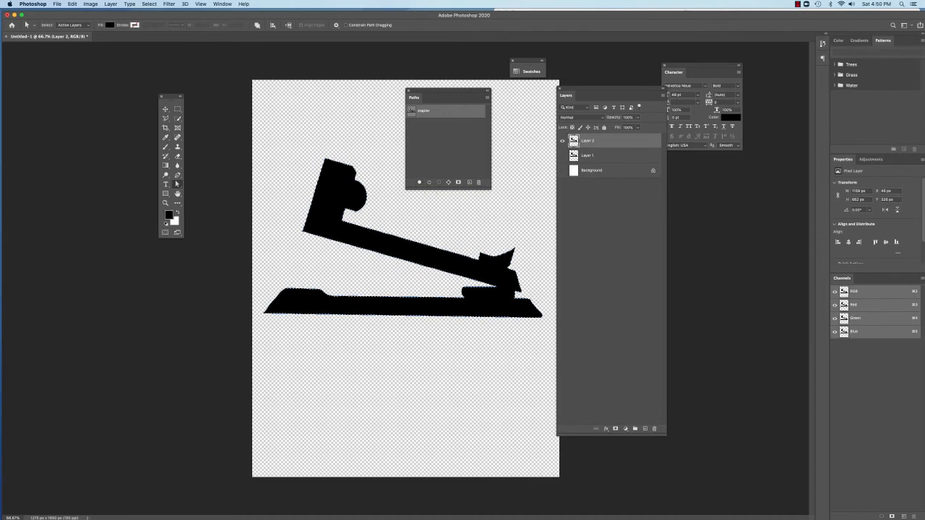
{"action": "key", "text": "super+z"}
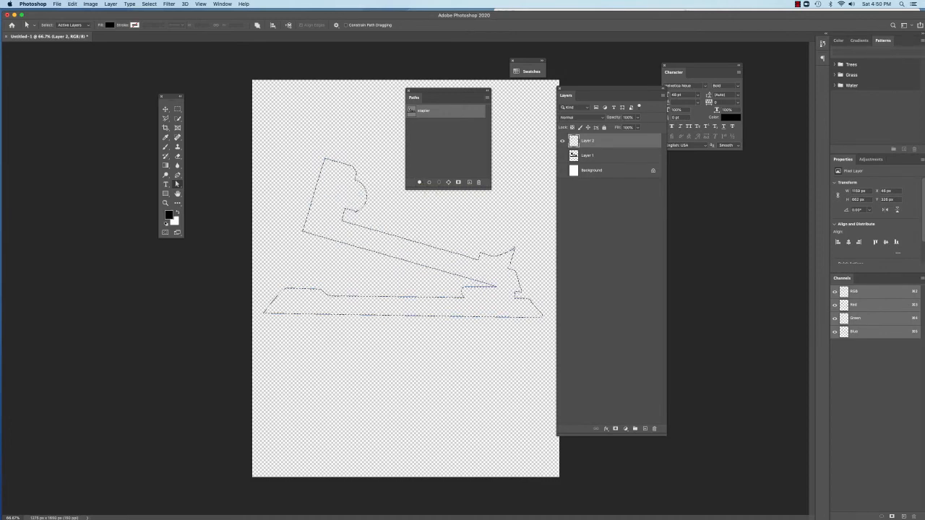
- Try a custom red (R 249, G 5, B 5) as the Fill Path contents for the stapler path, and cancel the fill
{"action": "left_click", "coordinate": [487, 98]}
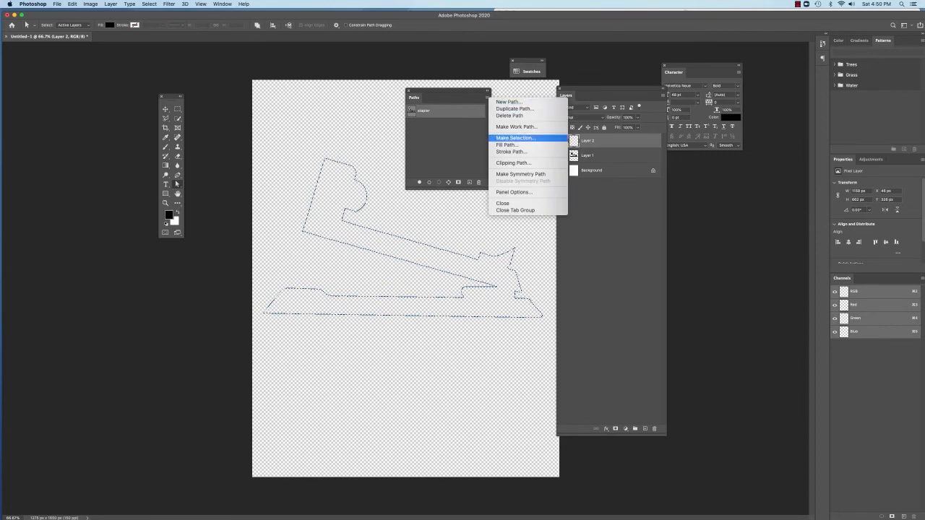
{"action": "left_click", "coordinate": [498, 145]}
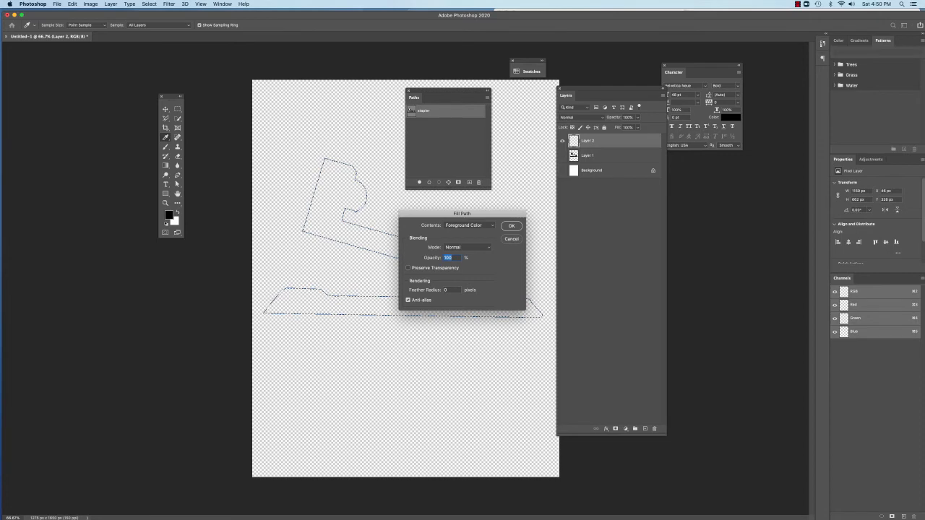
{"action": "left_click", "coordinate": [469, 225]}
{"action": "left_click", "coordinate": [463, 237]}
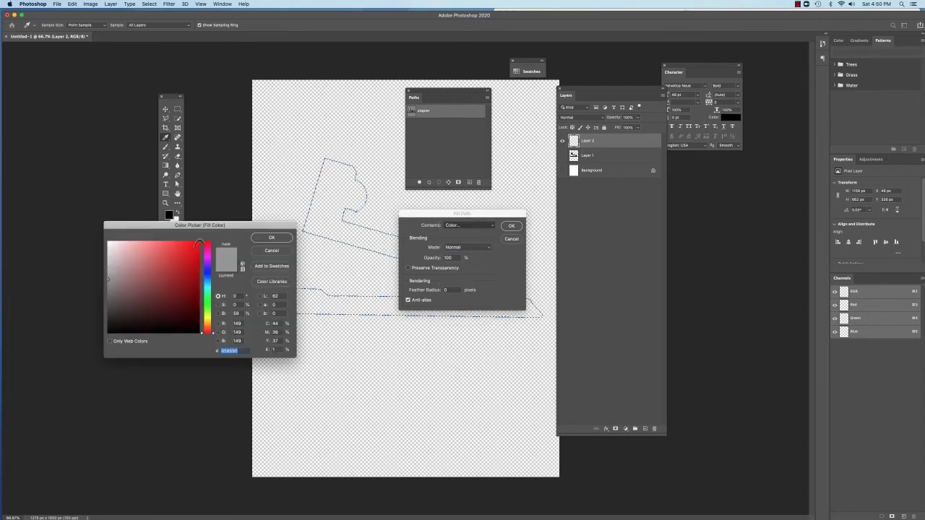
{"action": "left_click", "coordinate": [198, 243]}
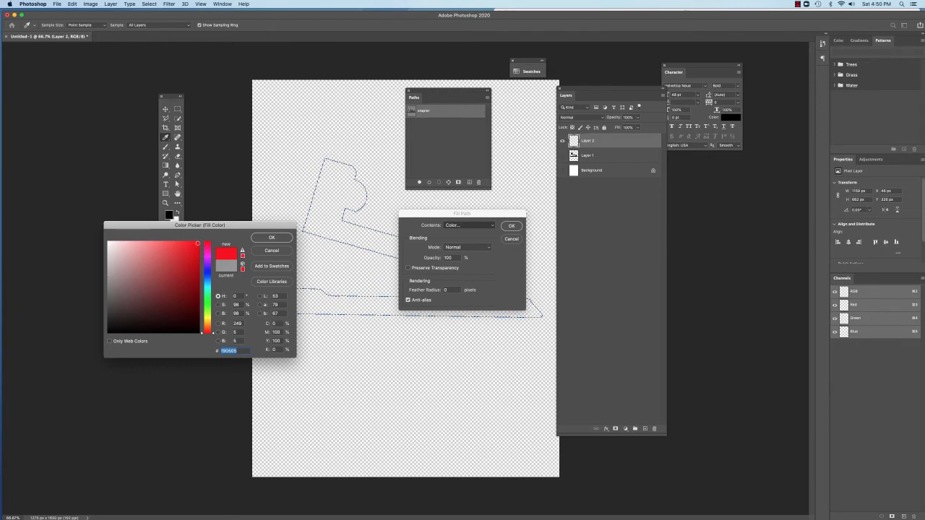
{"action": "left_click", "coordinate": [272, 238]}
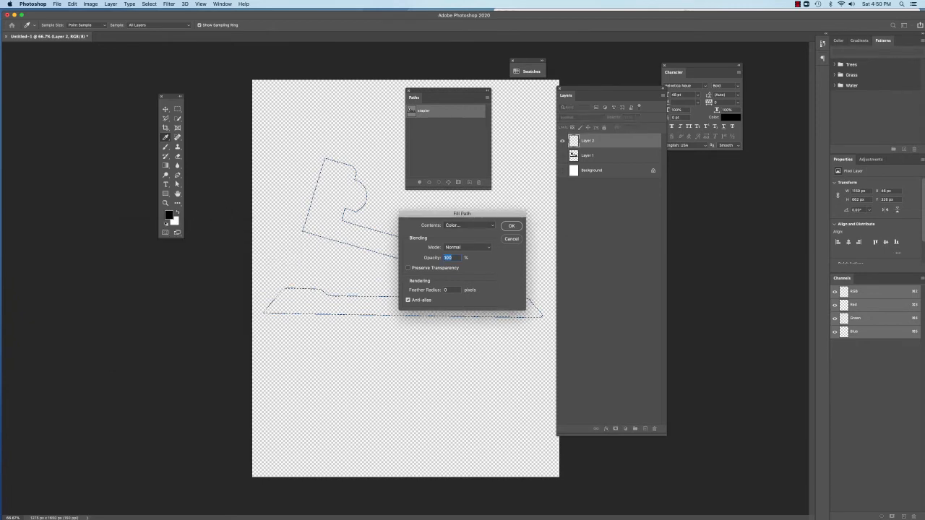
{"action": "left_click", "coordinate": [468, 225]}
{"action": "key", "text": "Escape"}
{"action": "left_click", "coordinate": [468, 225]}
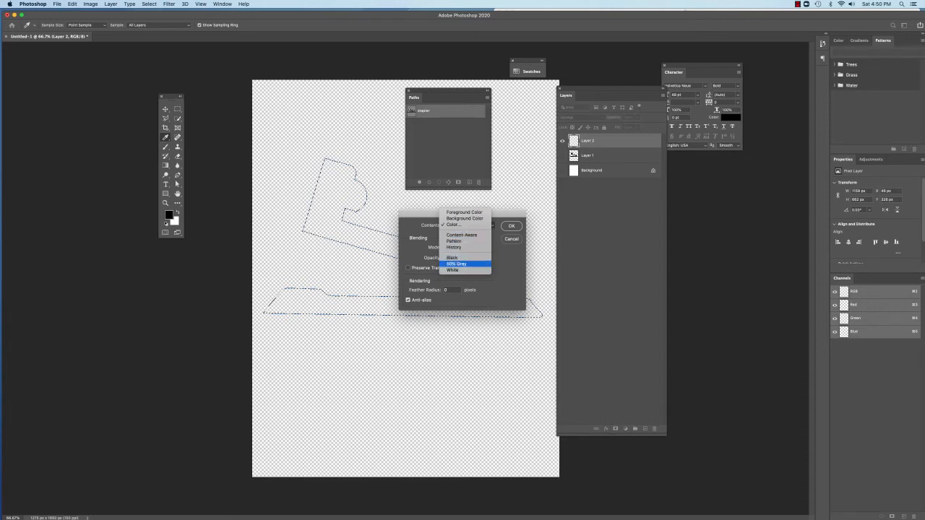
{"action": "left_click", "coordinate": [516, 239]}
{"action": "left_click", "coordinate": [516, 239]}
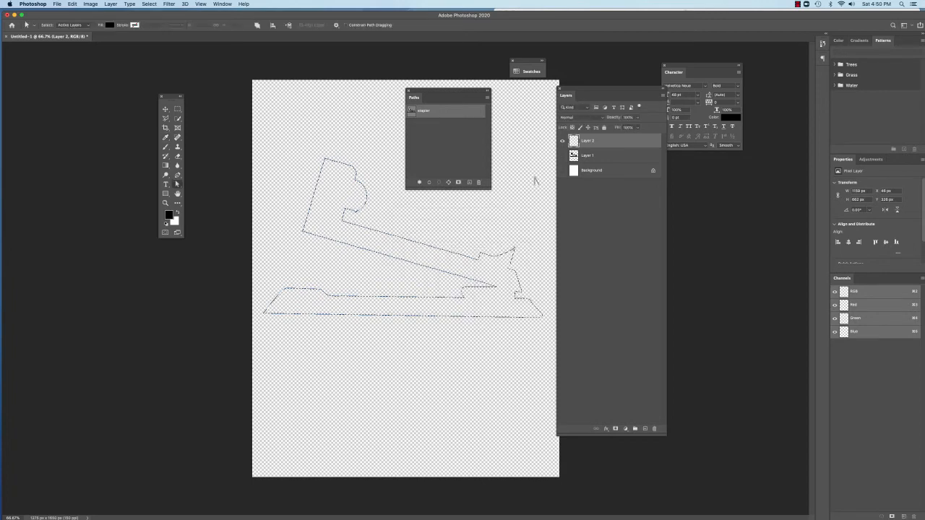
- Examine the path commands and the contents options of the Fill command without applying a fill
{"action": "left_click", "coordinate": [486, 97]}
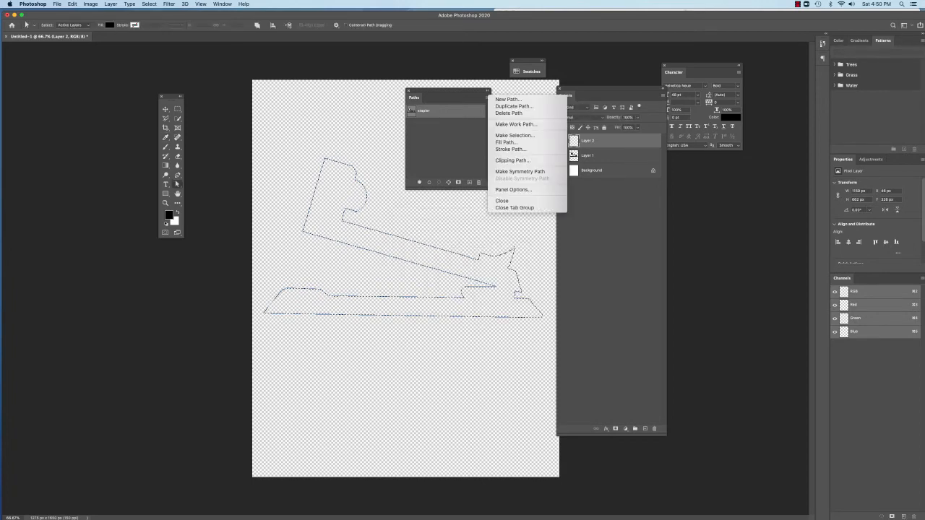
{"action": "left_click", "coordinate": [447, 158]}
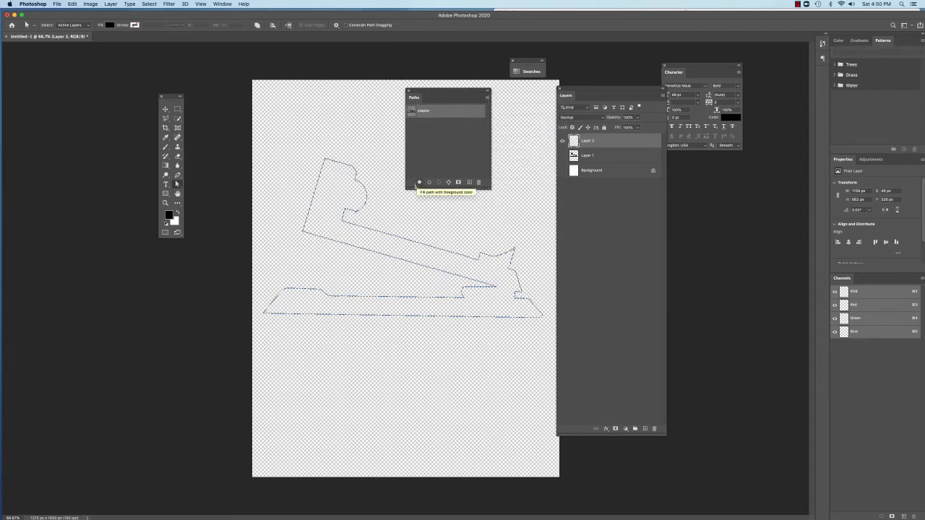
{"action": "left_click", "coordinate": [72, 3]}
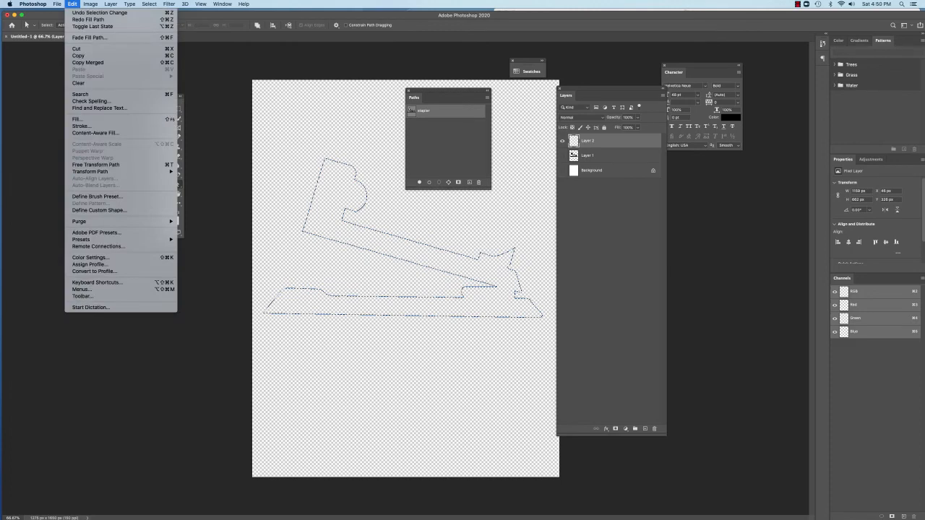
{"action": "left_click", "coordinate": [108, 119]}
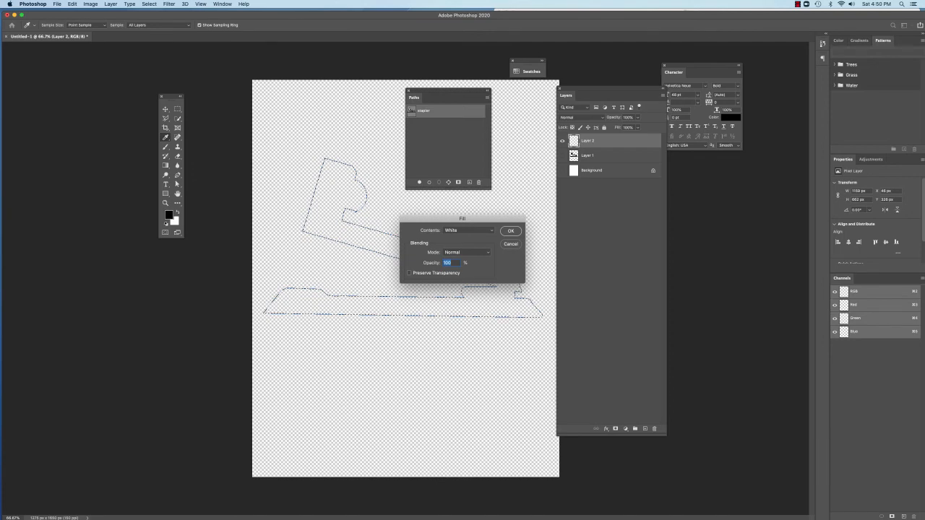
{"action": "left_click", "coordinate": [468, 230]}
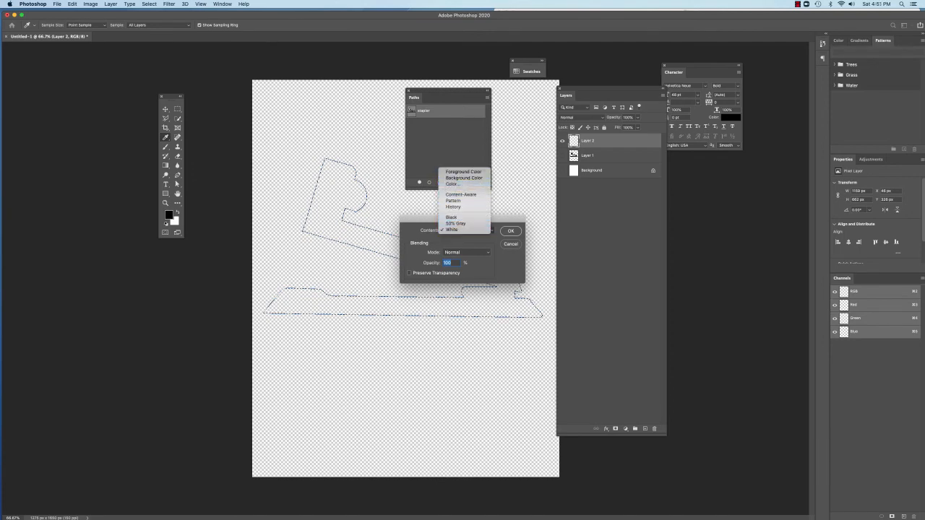
{"action": "left_click", "coordinate": [511, 245]}
{"action": "left_click", "coordinate": [512, 246]}
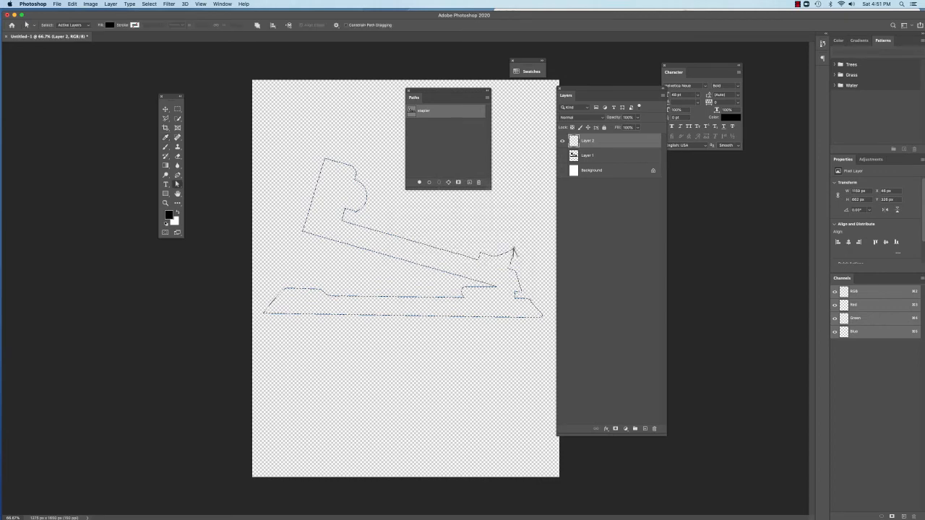
- Clear the stapler-shaped selection and make only the stapler path active again
{"action": "key", "text": "super+d"}
{"action": "left_click", "coordinate": [446, 150]}
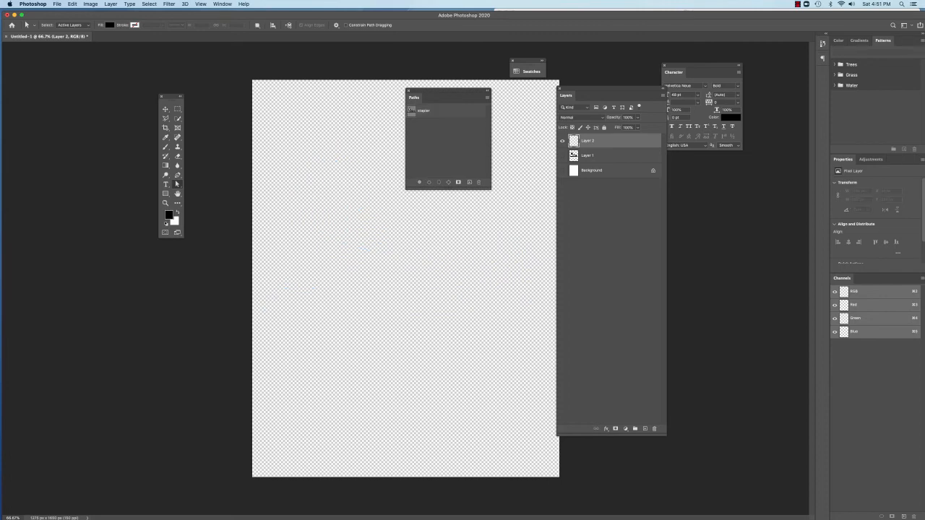
{"action": "left_click", "coordinate": [436, 115]}
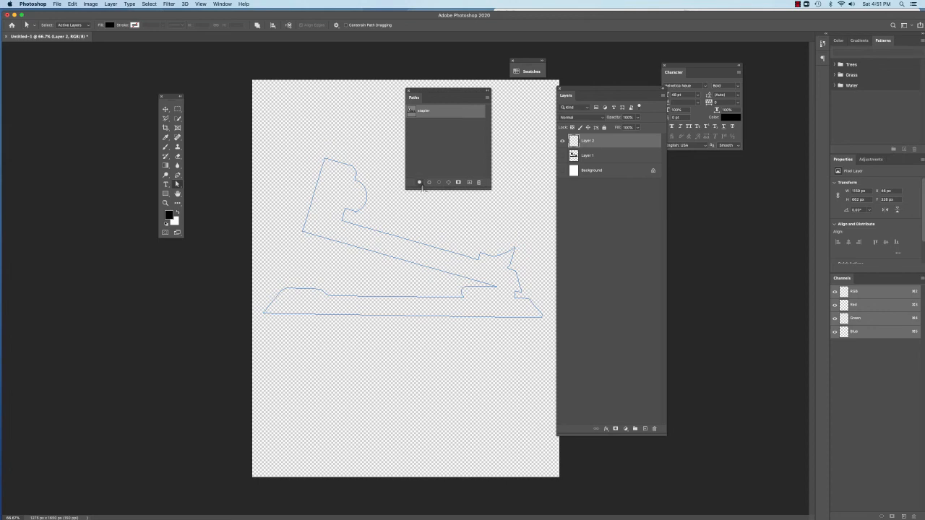
{"action": "left_click", "coordinate": [487, 96]}
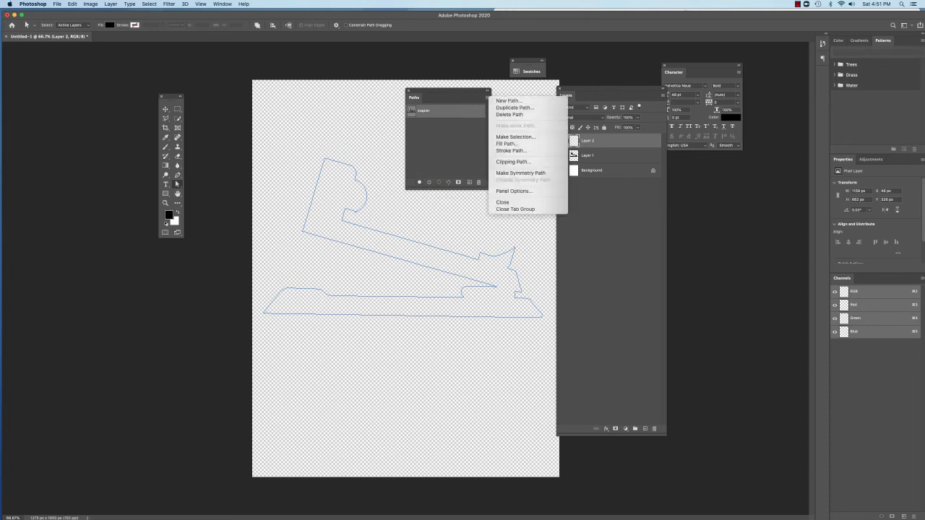
{"action": "left_click", "coordinate": [508, 144]}
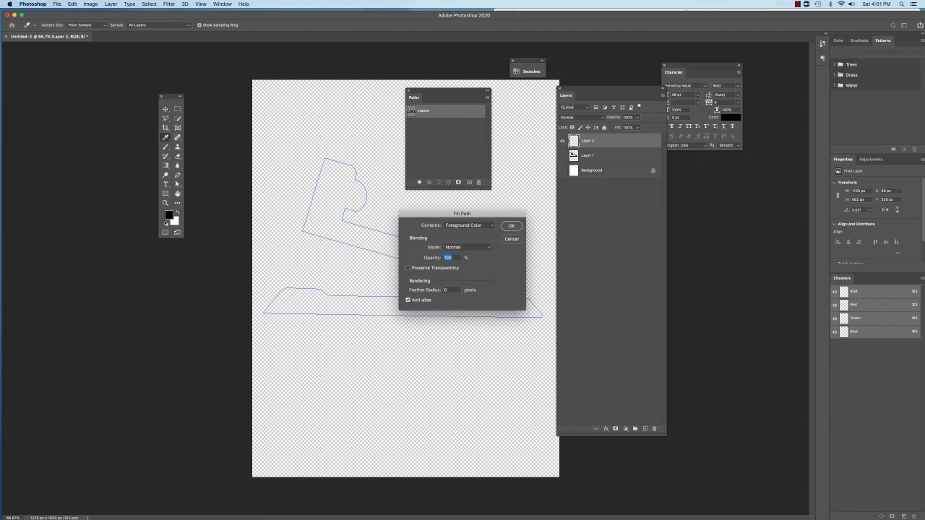
{"action": "key", "text": "Escape"}
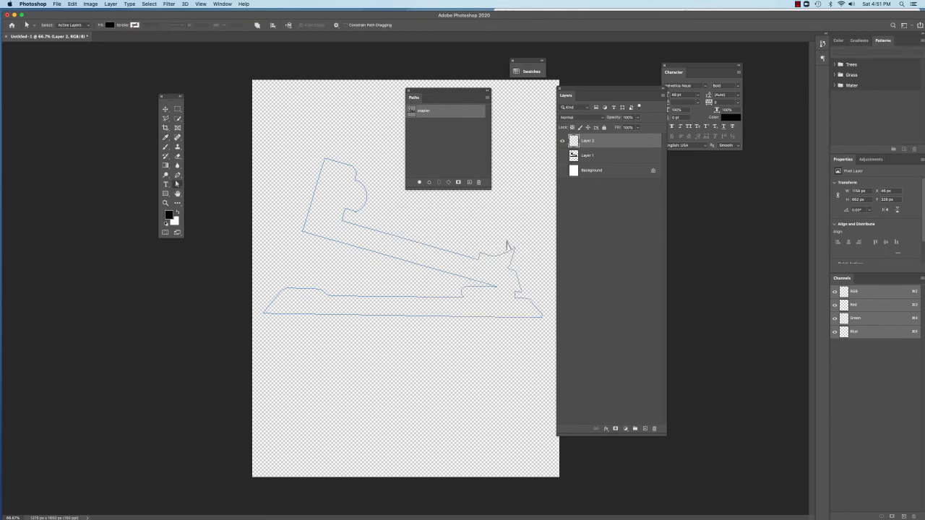